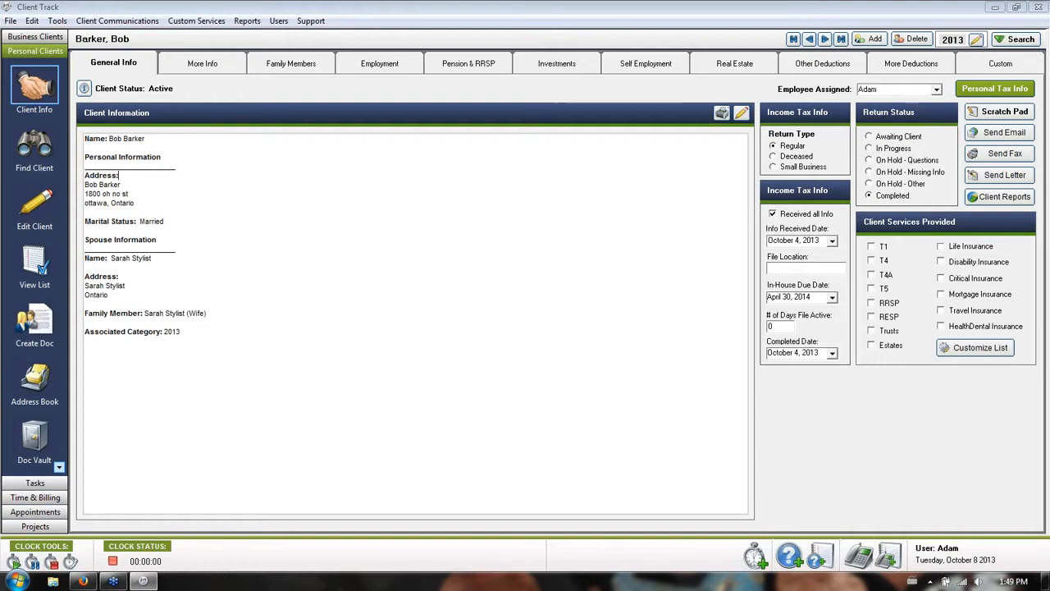
Review the client's More Info page and the alternate address, custom fields and notes in the Edit Contact form.
click(212, 65)
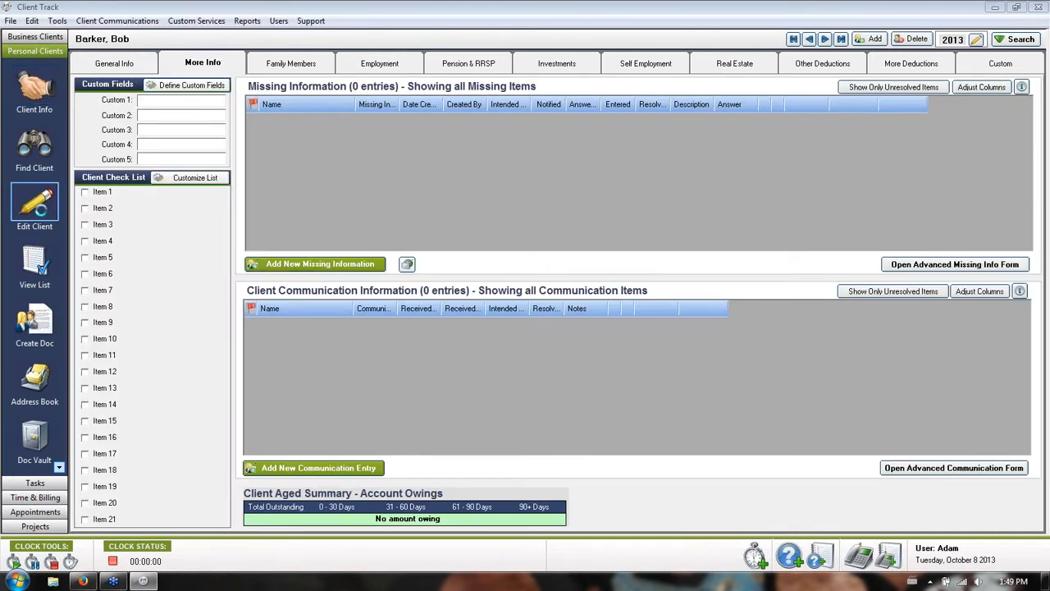
click(34, 209)
click(688, 148)
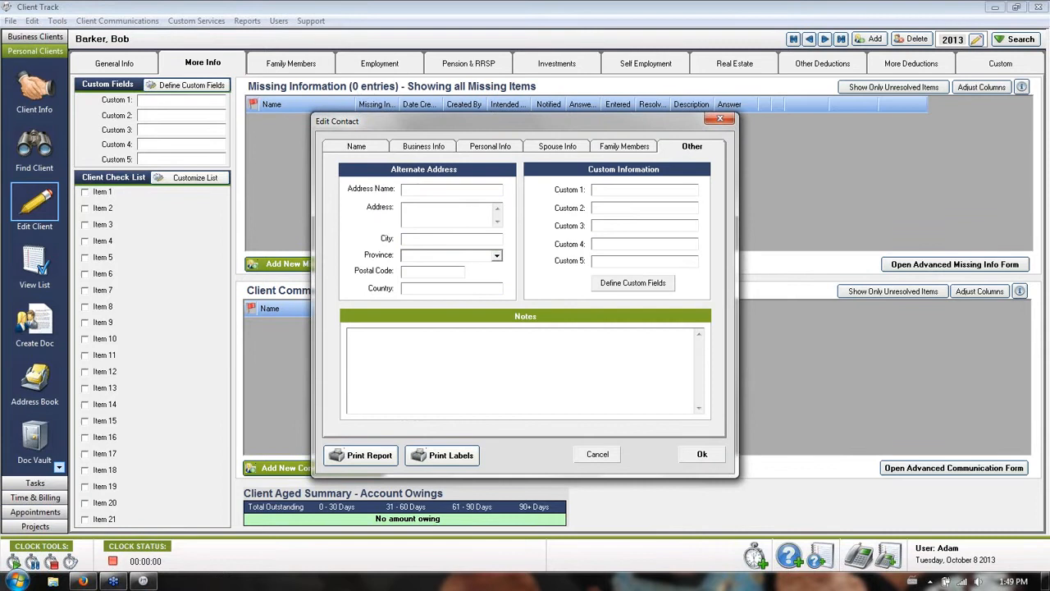
click(599, 455)
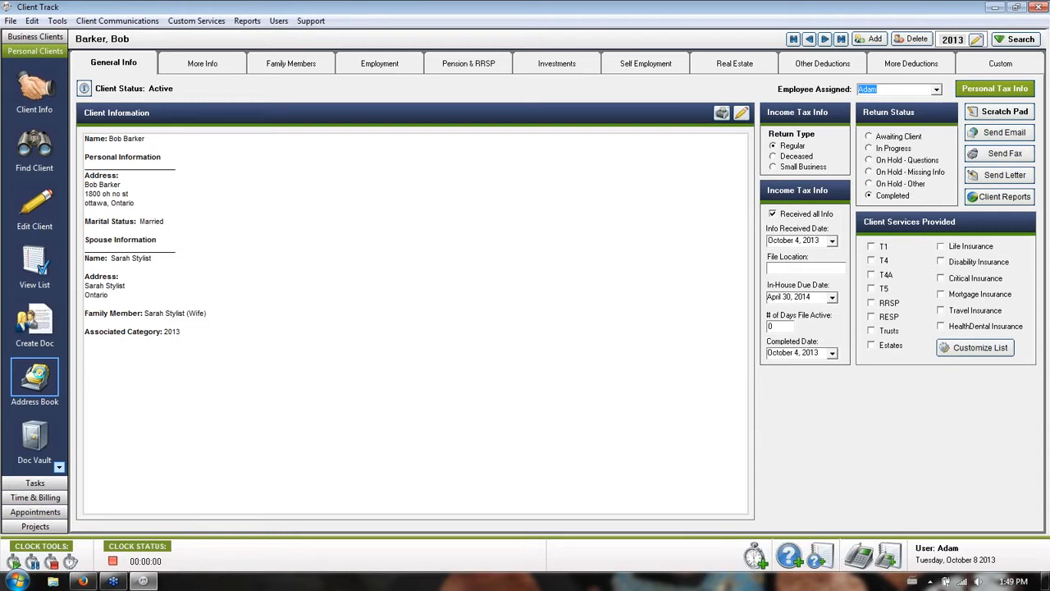
View the client's contact entry in the Address Book in a maximized window and close the Address Book.
click(35, 376)
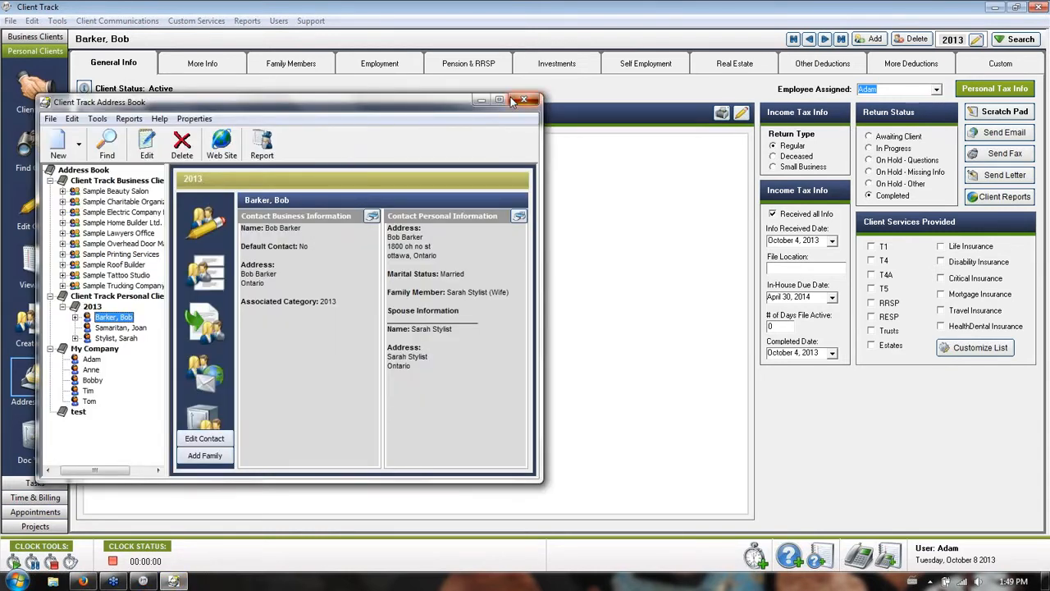
click(511, 102)
click(51, 381)
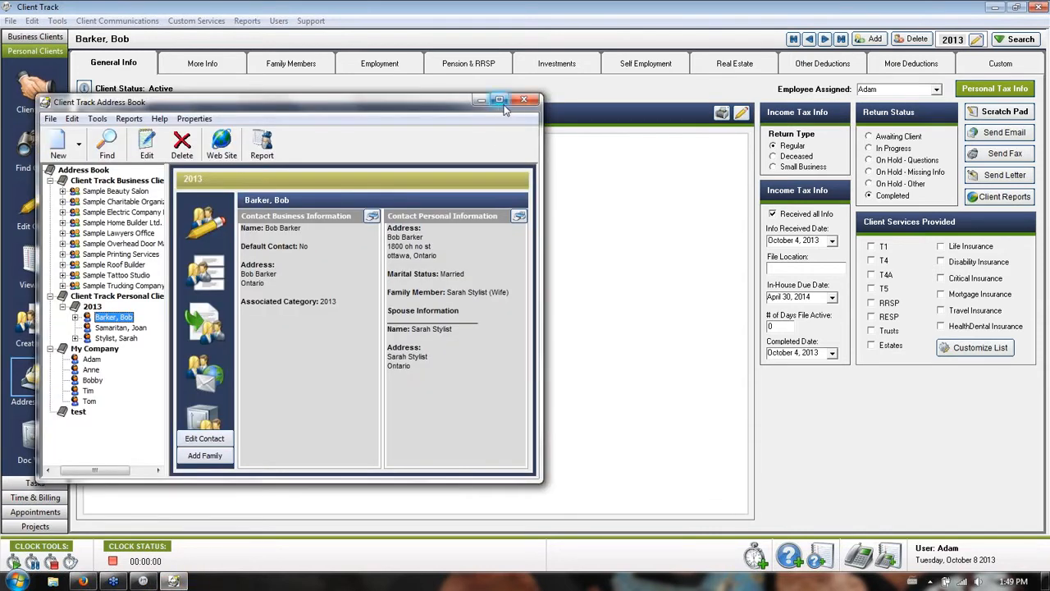
click(508, 94)
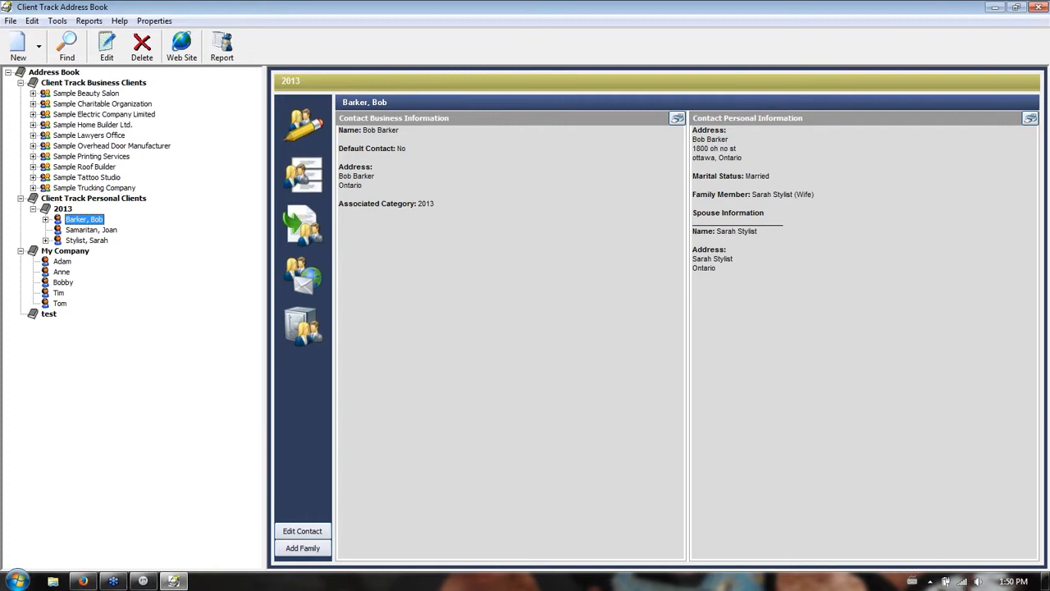
click(1038, 7)
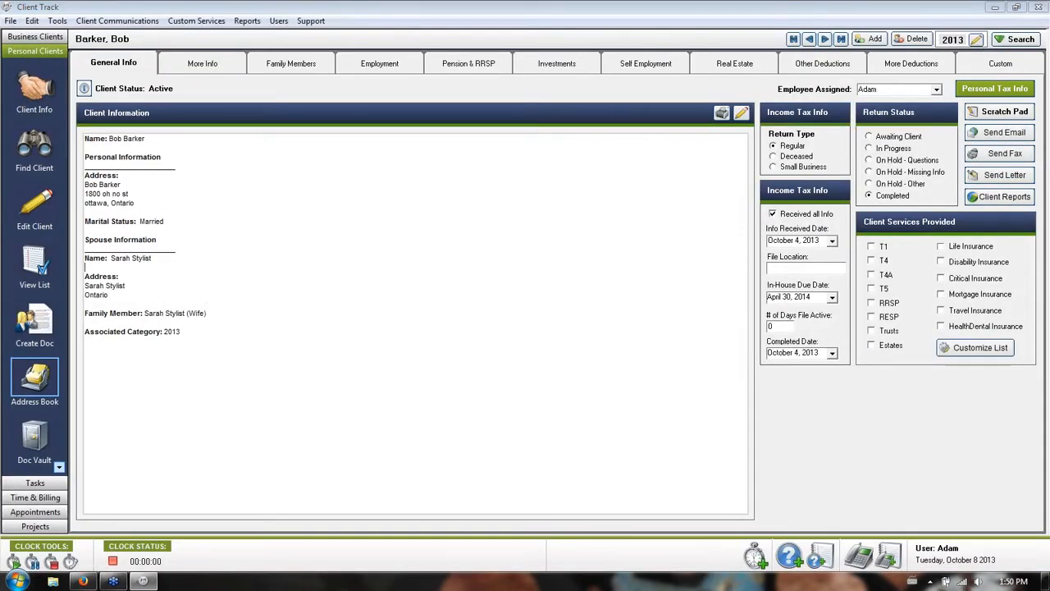
Examine where notes on the client are kept: the scratch pad, the contact's Other details and the More Info page.
click(978, 117)
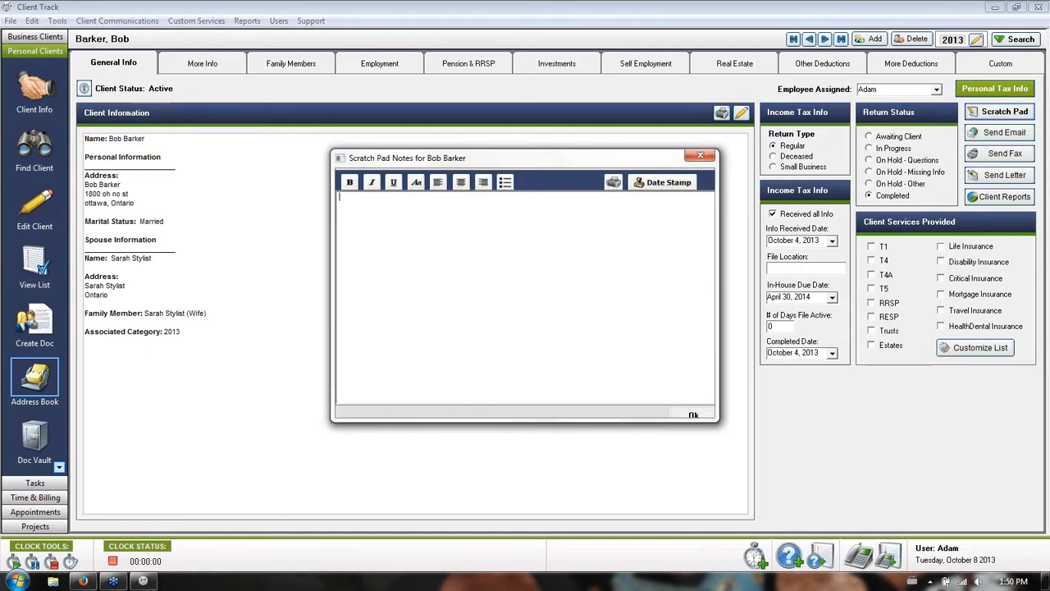
click(692, 414)
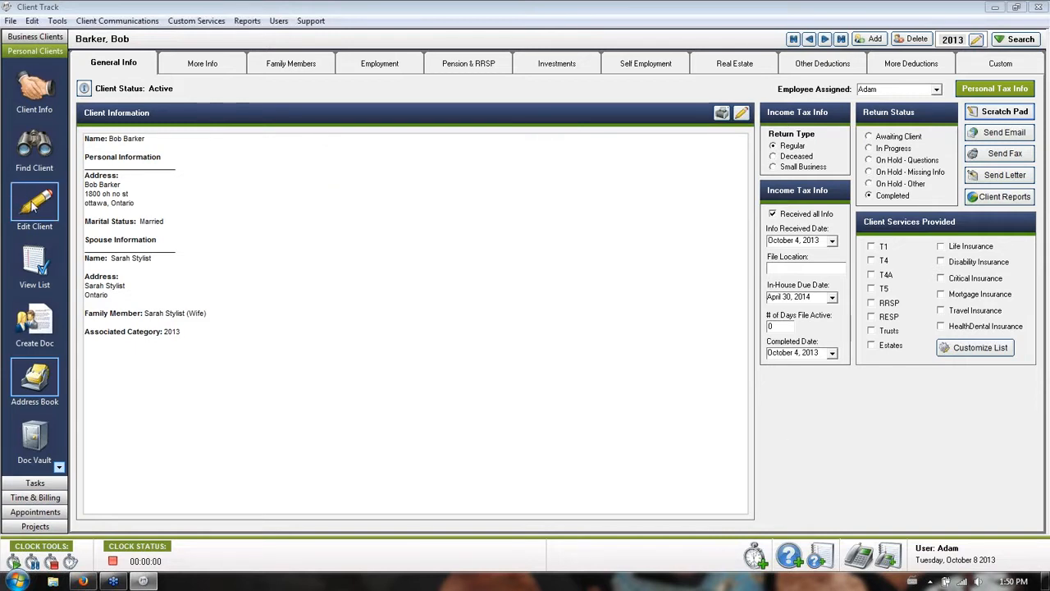
click(691, 146)
click(597, 454)
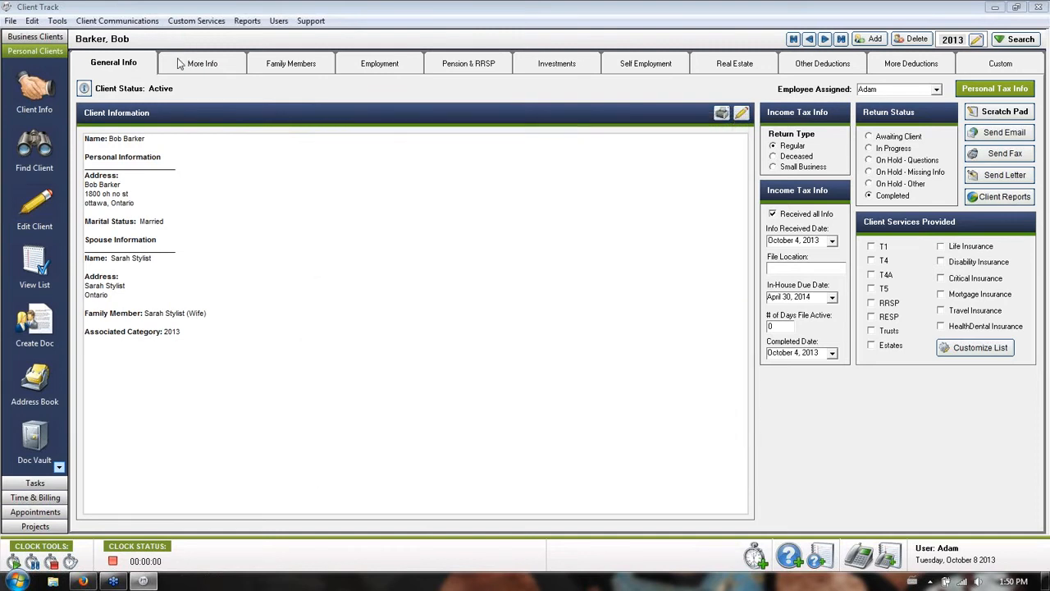
click(203, 63)
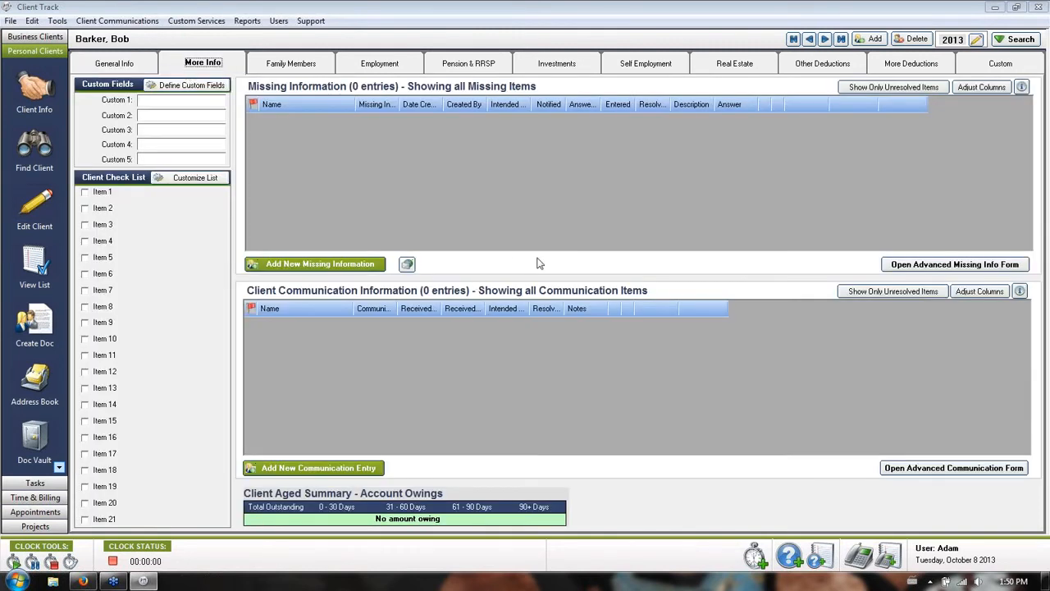
click(115, 63)
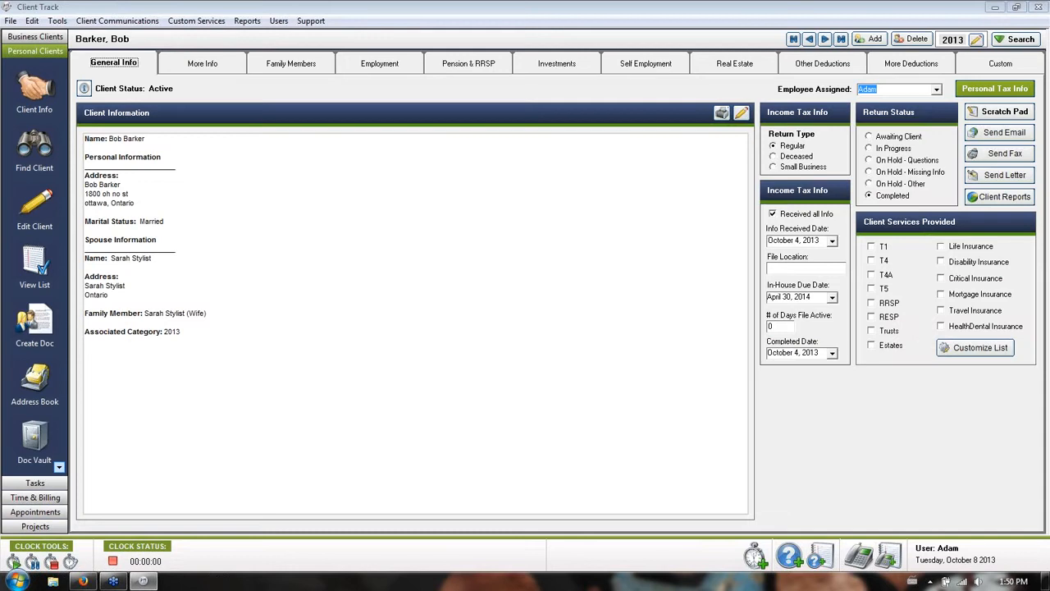
Bring up the personal tax returns list and review its process steps in the Define Process Steps wizard without changing them.
click(33, 264)
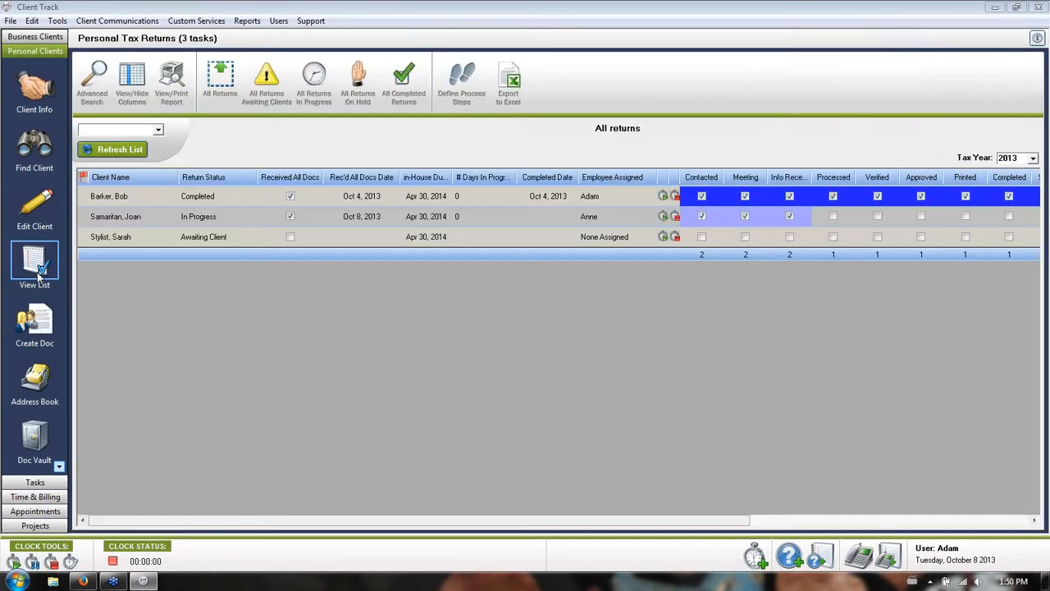
drag(282, 522, 539, 523)
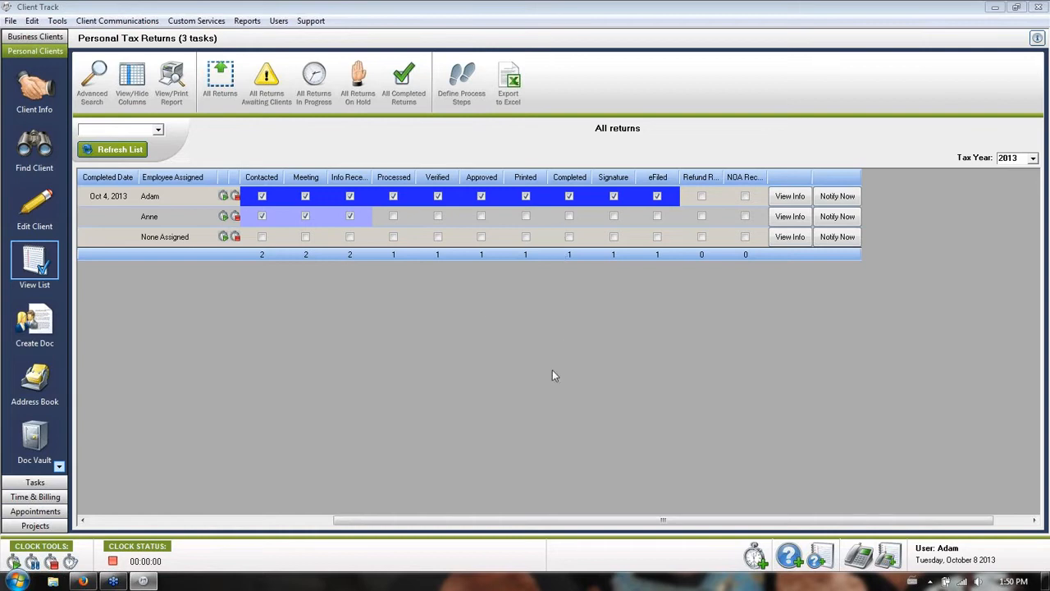
click(465, 75)
drag(546, 150, 682, 76)
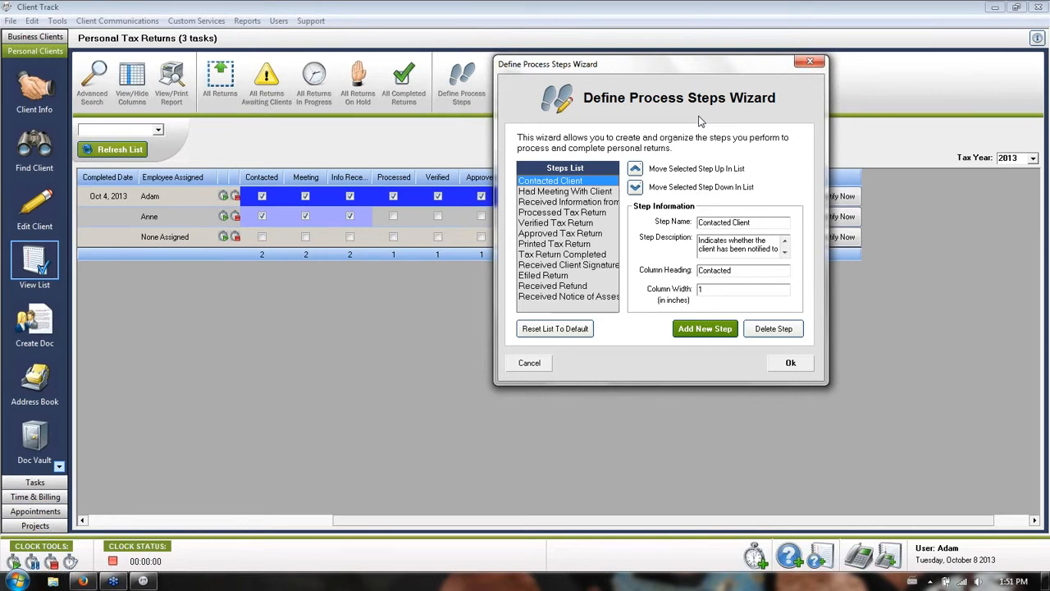
click(529, 362)
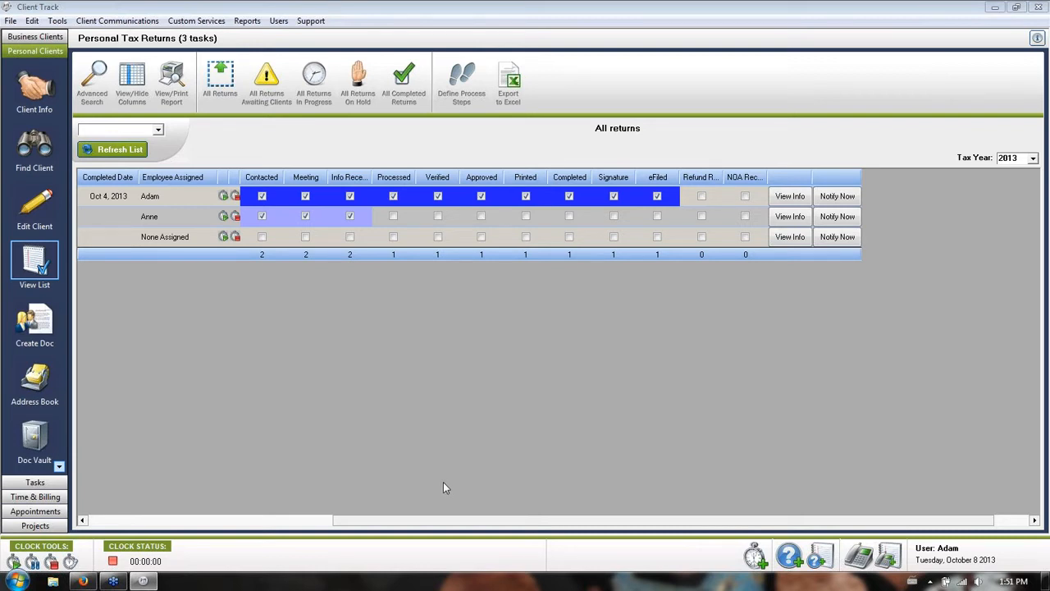
Inspect the eFiled step's completion details for the completed return without saving, and narrow the Signature column.
click(670, 199)
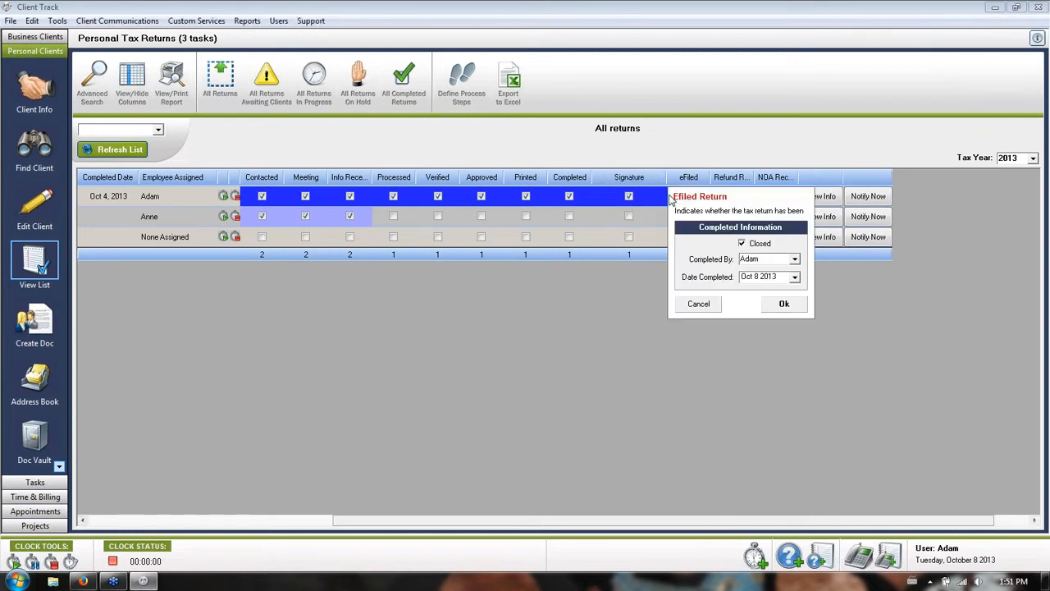
click(751, 259)
click(776, 277)
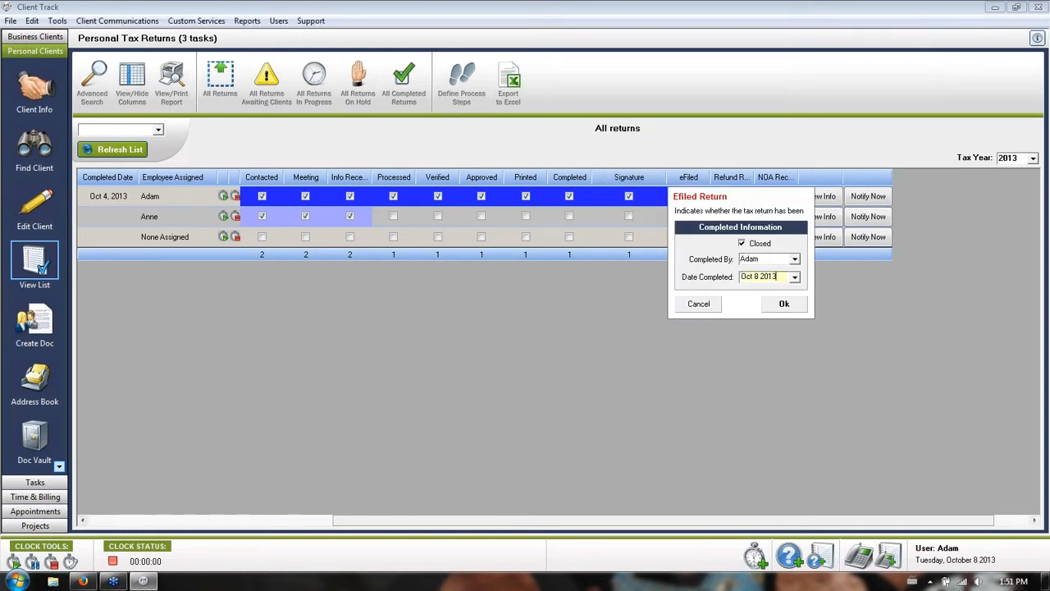
click(715, 307)
drag(666, 177, 644, 178)
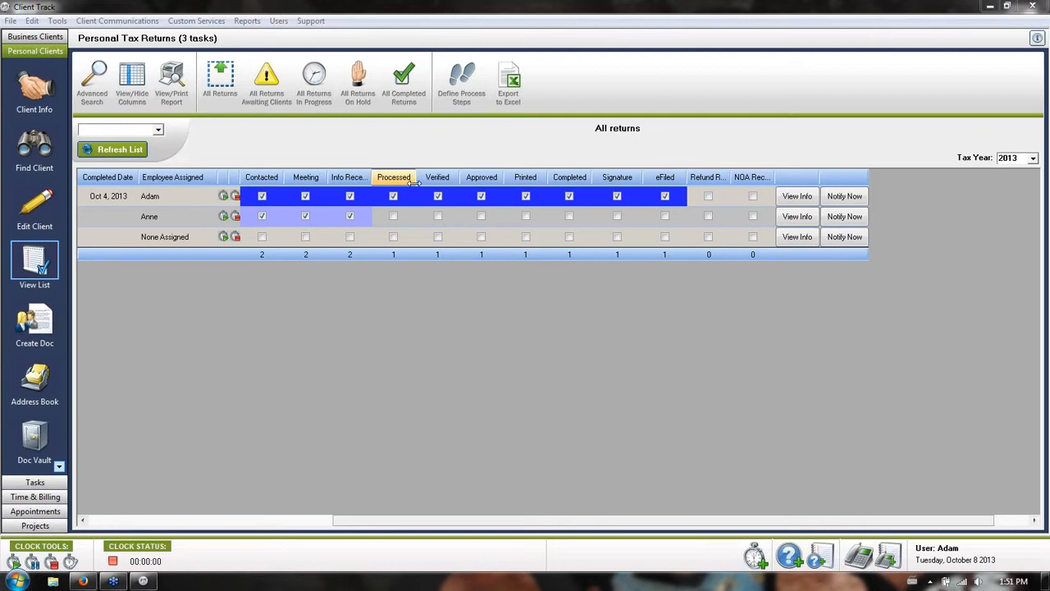
Change the progress bar color of the personal tax list to green and check the completed steps in the grid.
click(1034, 40)
click(555, 378)
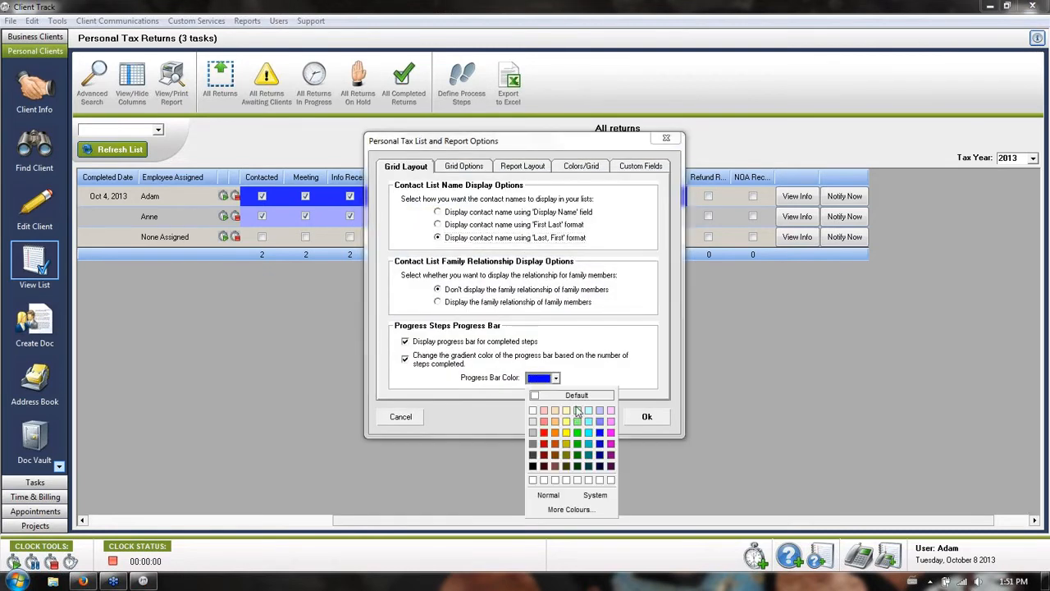
click(580, 437)
click(646, 417)
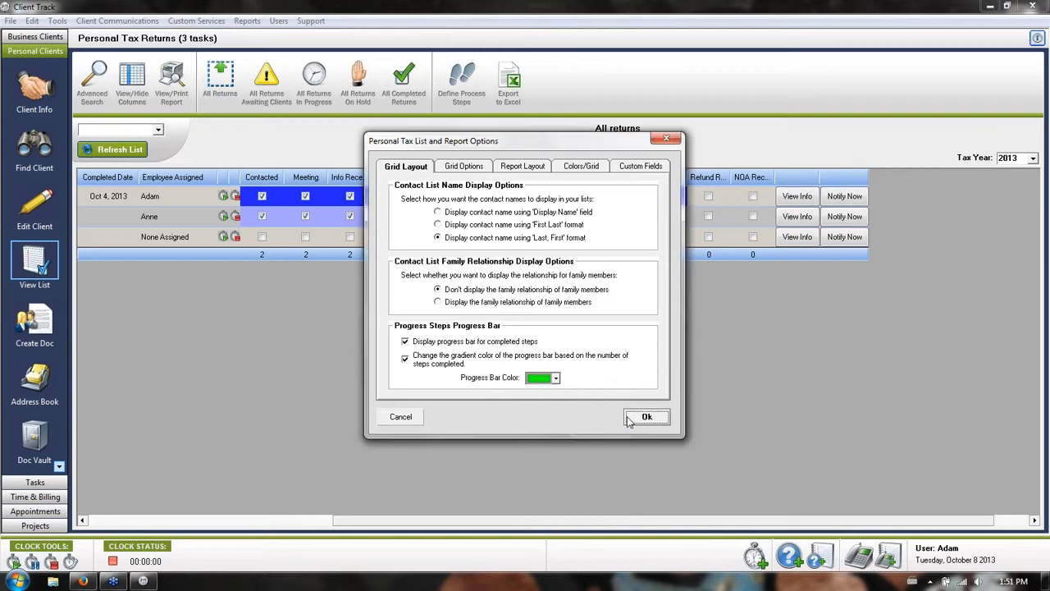
drag(362, 514, 629, 499)
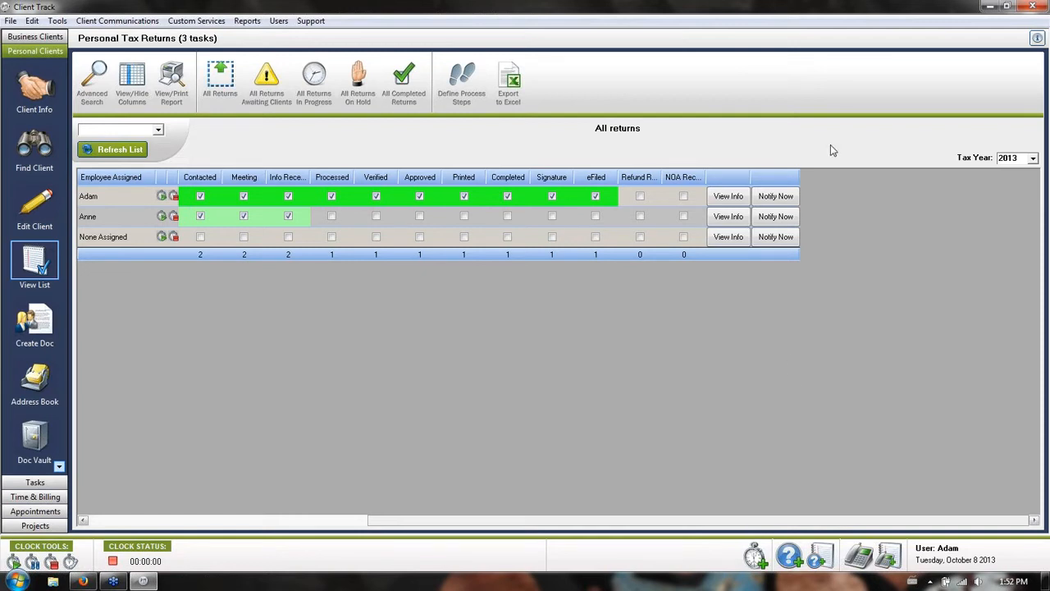
Set the progress bar color of the personal tax list to blue and check the step columns.
click(1037, 39)
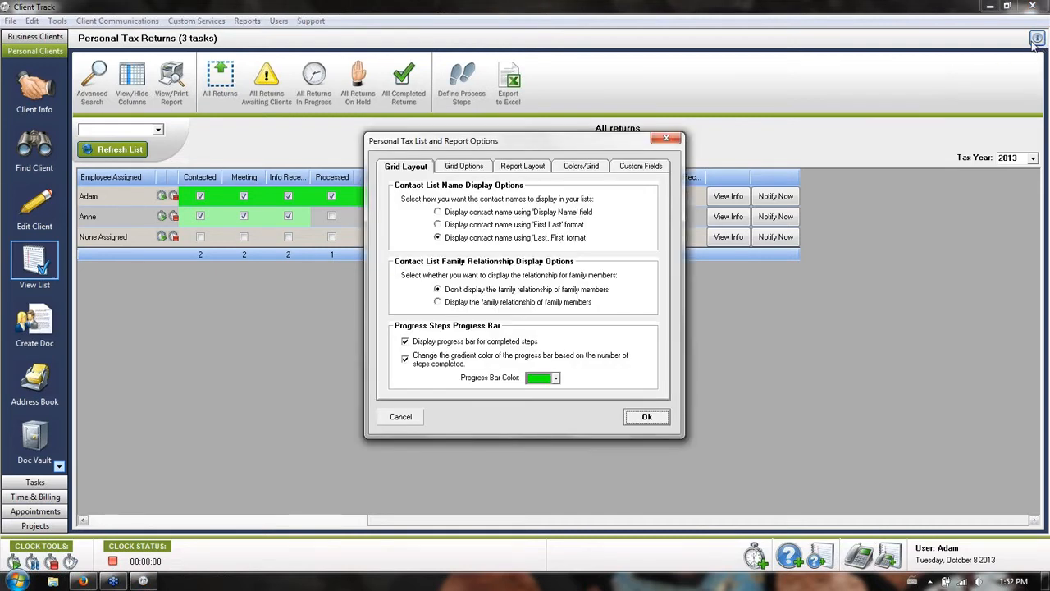
click(556, 378)
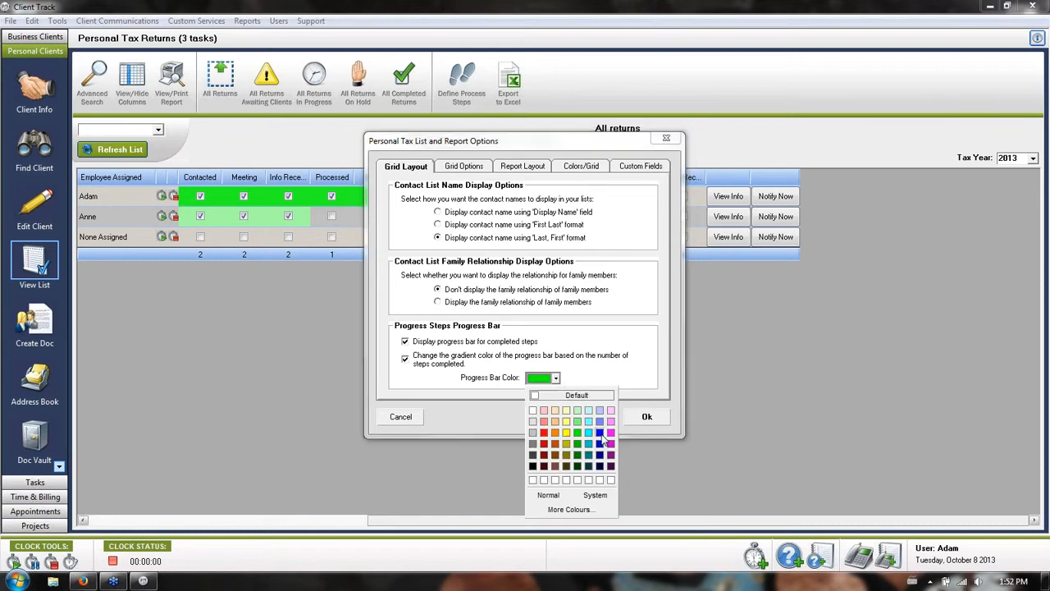
click(609, 436)
click(640, 416)
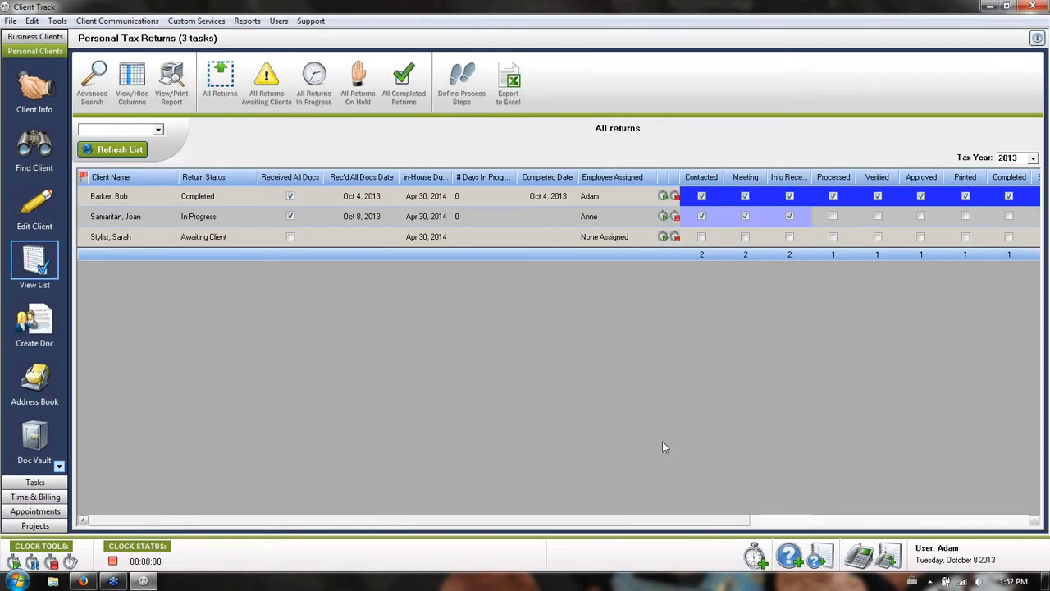
drag(433, 534, 633, 539)
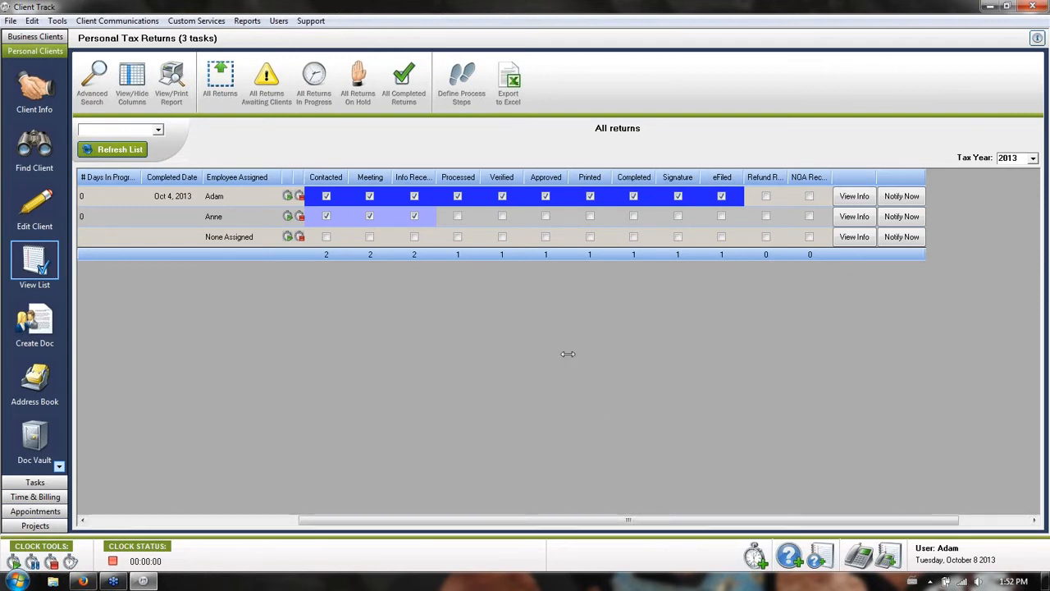
Set the return status of the second client in the list to On Hold - Missing Info.
drag(328, 519, 111, 519)
click(209, 217)
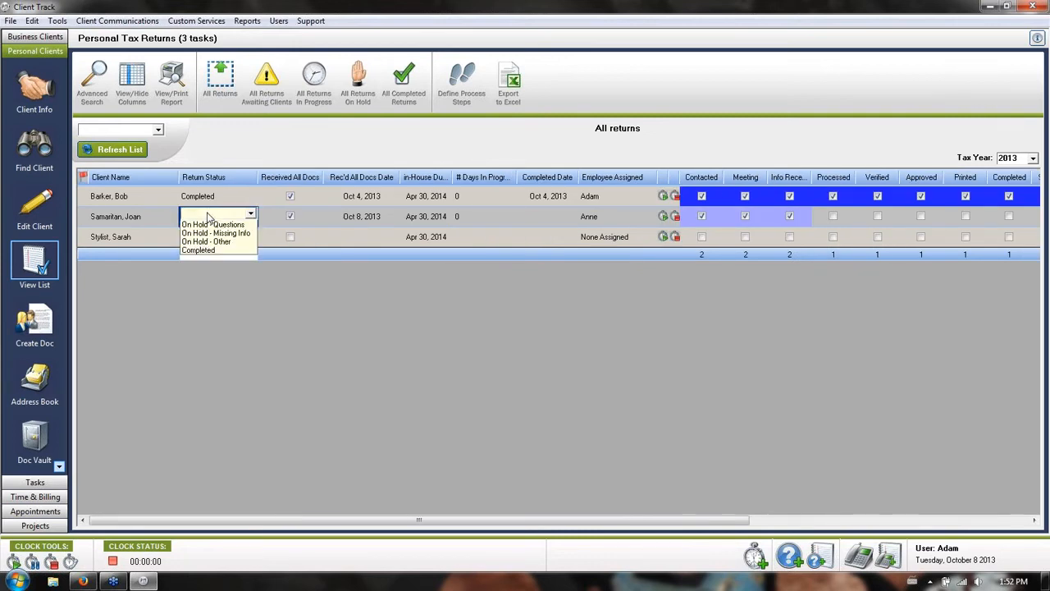
click(209, 218)
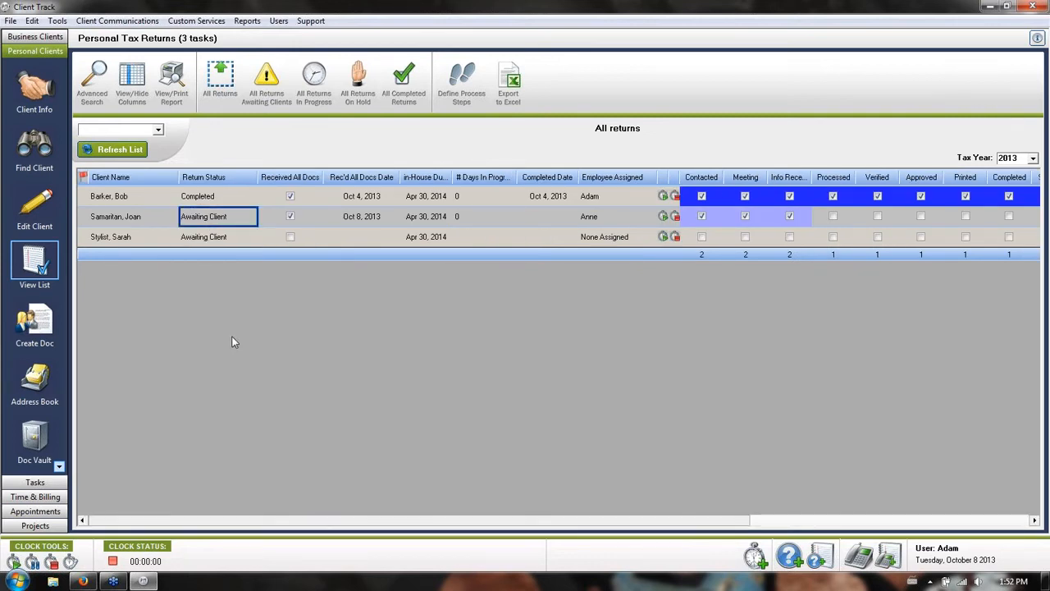
click(223, 218)
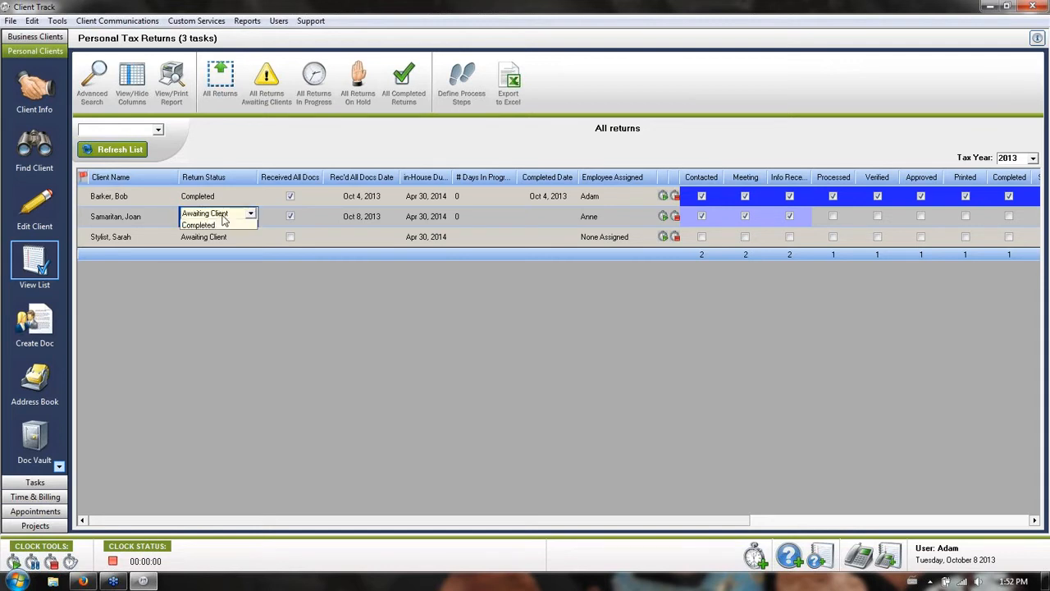
click(223, 218)
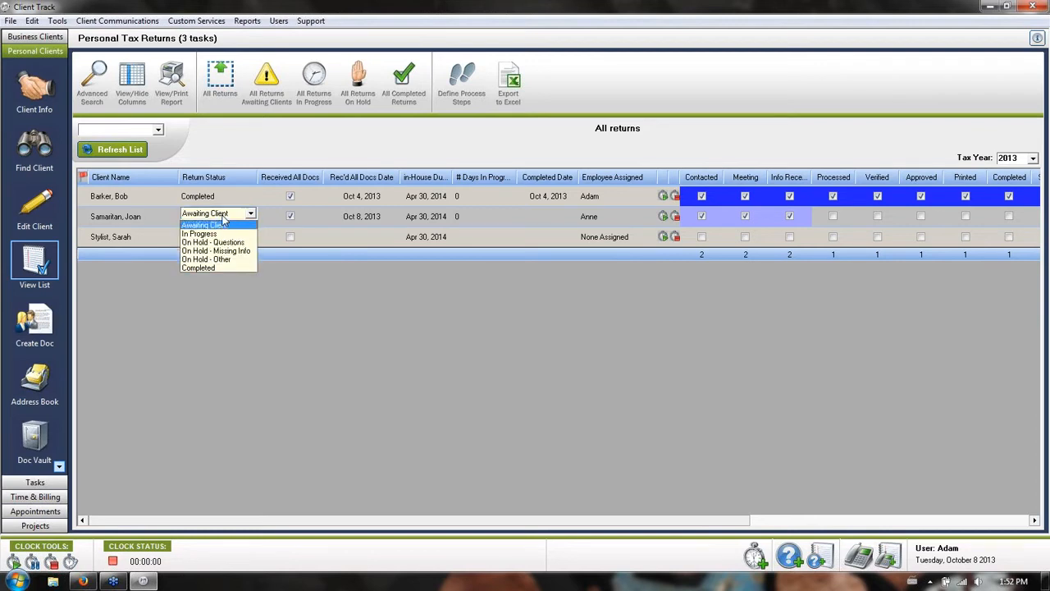
click(215, 251)
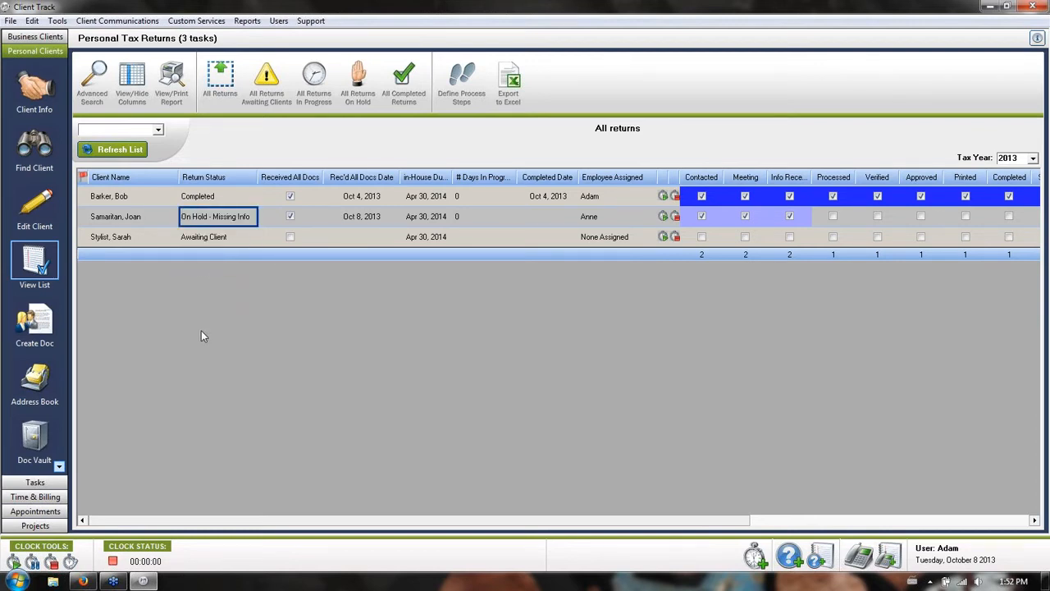
Look at the second client's record from the returns list and go back to the list.
click(129, 219)
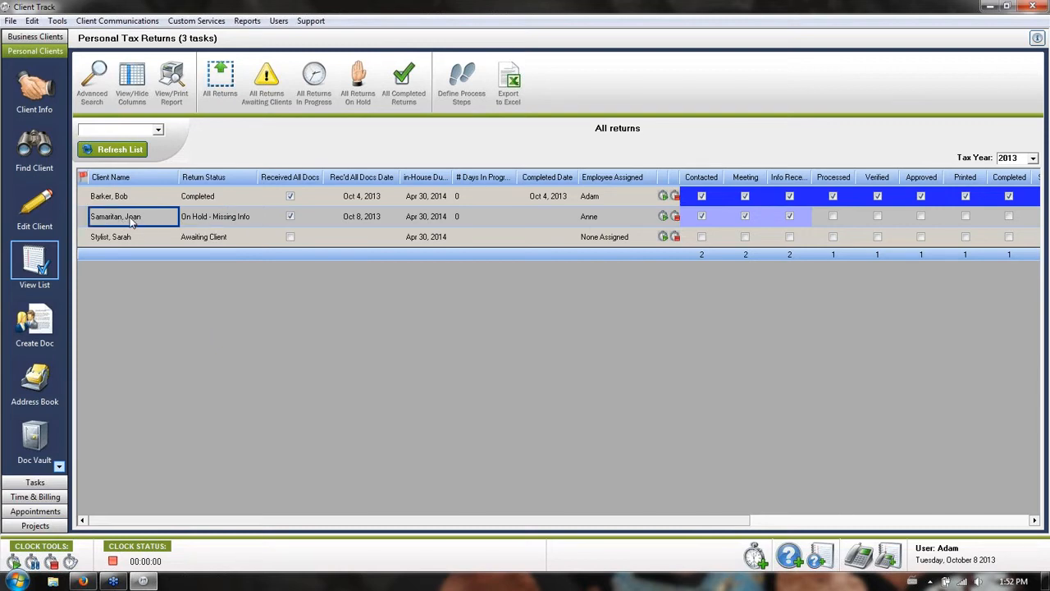
double_click(129, 219)
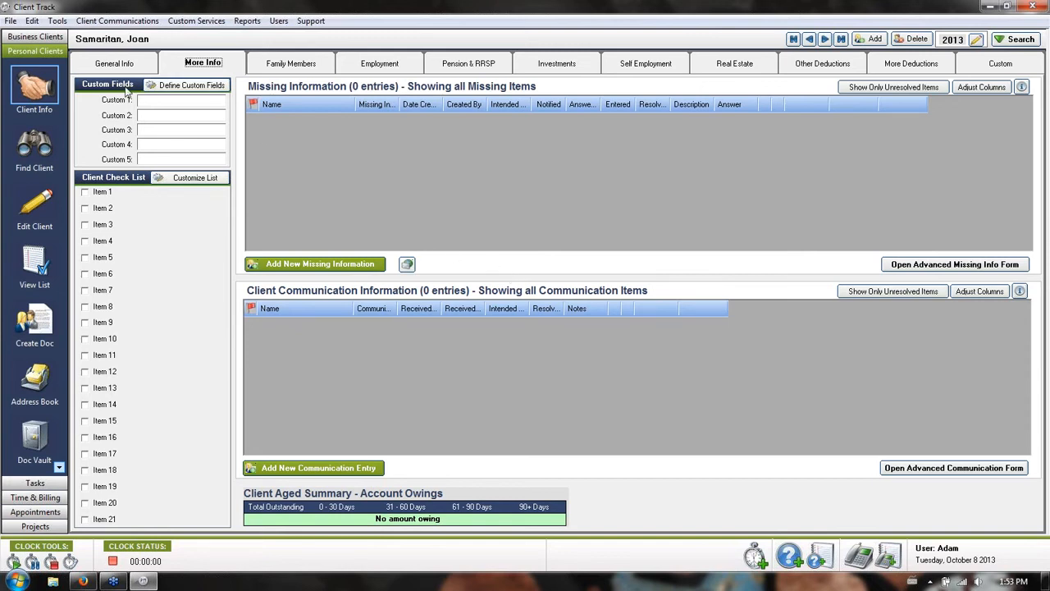
click(45, 258)
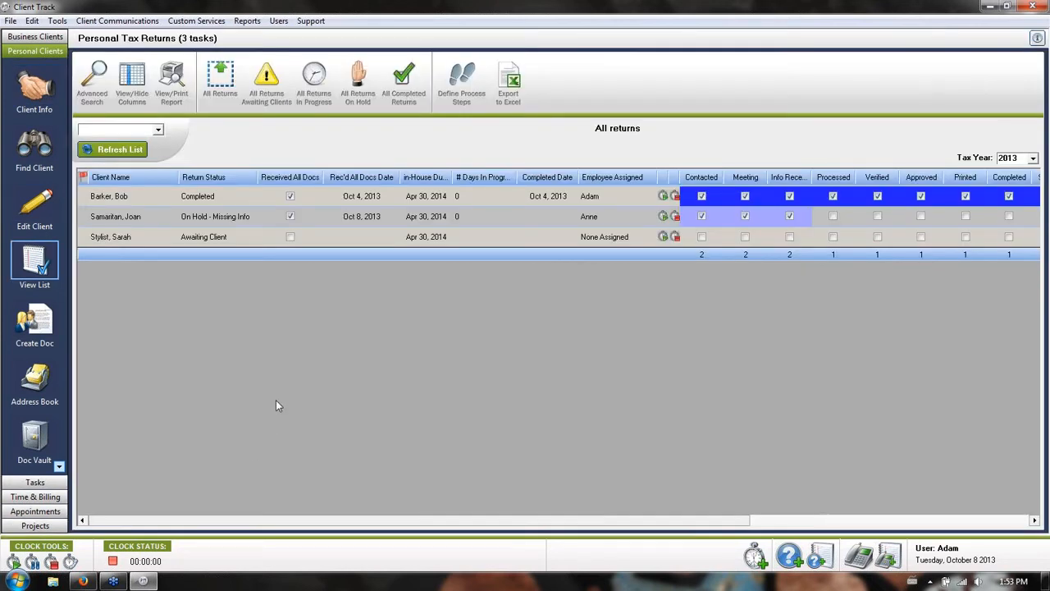
Set the second client's return status to In Progress.
click(235, 220)
click(234, 220)
click(216, 239)
click(206, 322)
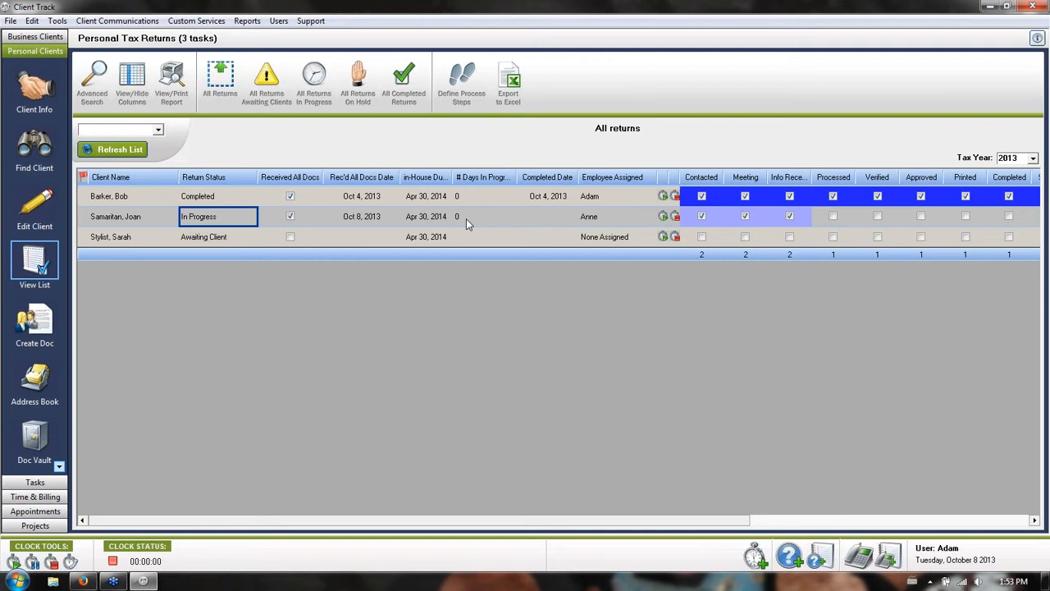
Look through the second client's return status and assigned employee options, choosing In Progress and the already assigned employee again.
click(227, 220)
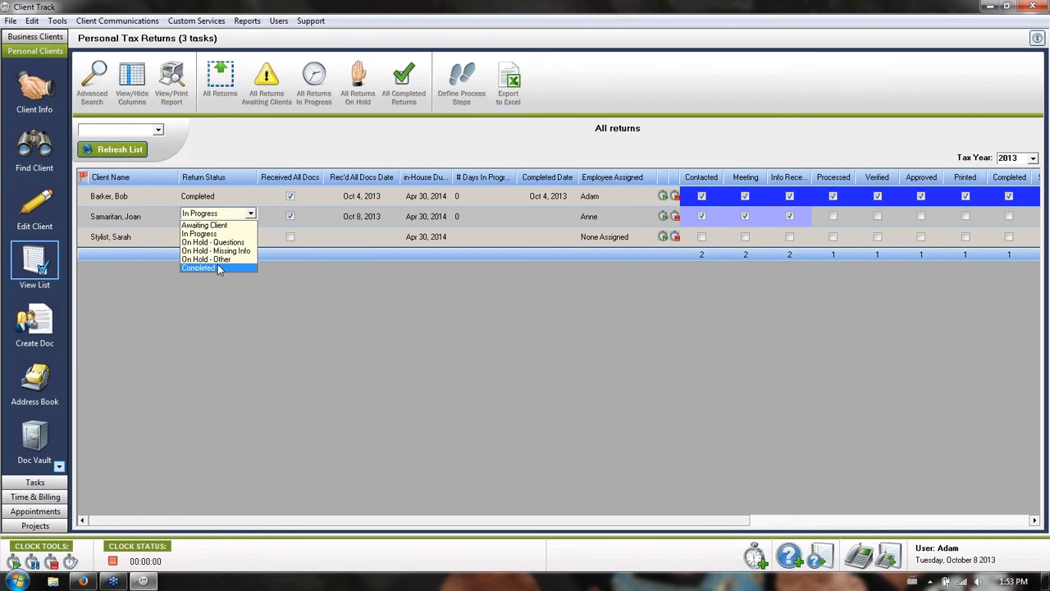
click(216, 234)
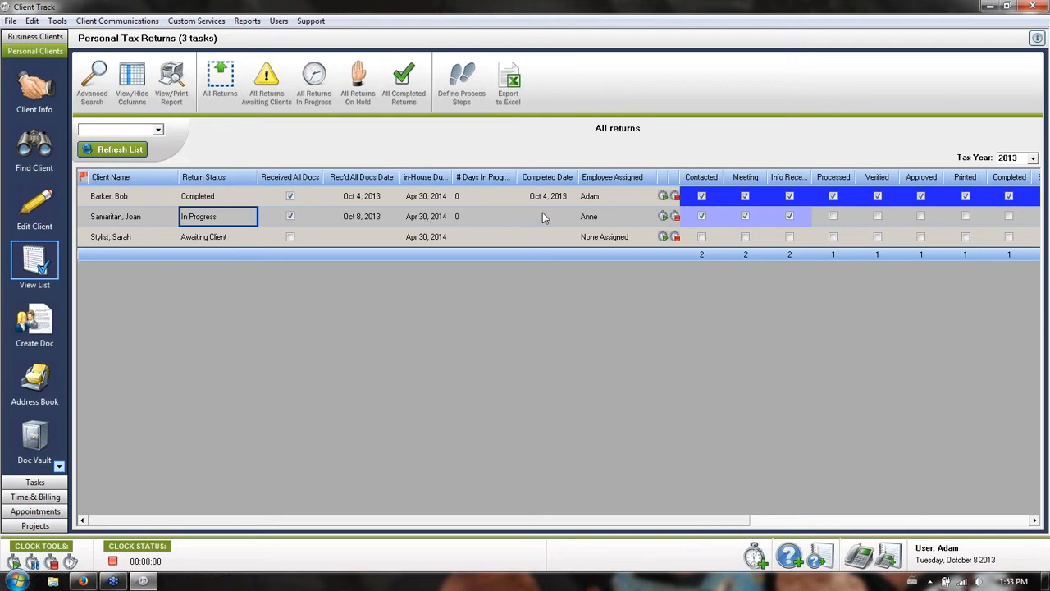
click(589, 216)
click(591, 217)
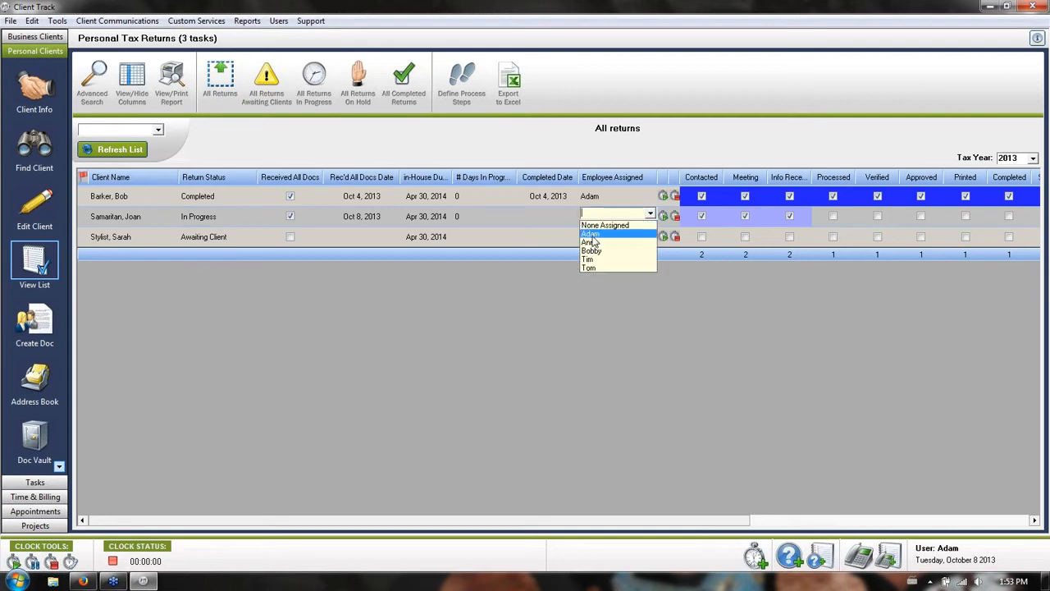
click(590, 242)
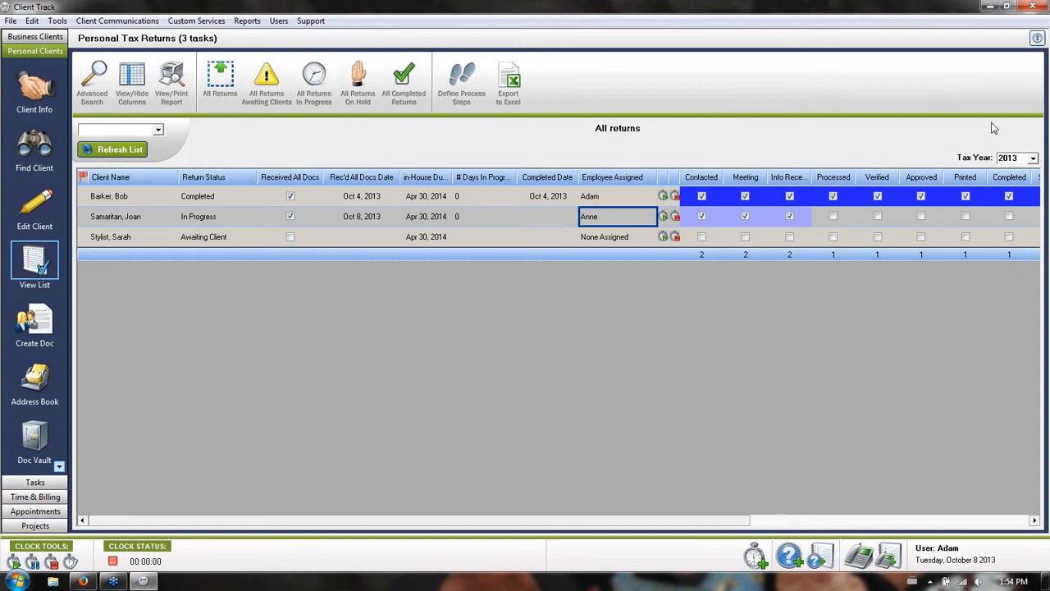
Check the available tax years, view only the returns awaiting clients, and go back to all returns.
click(1033, 158)
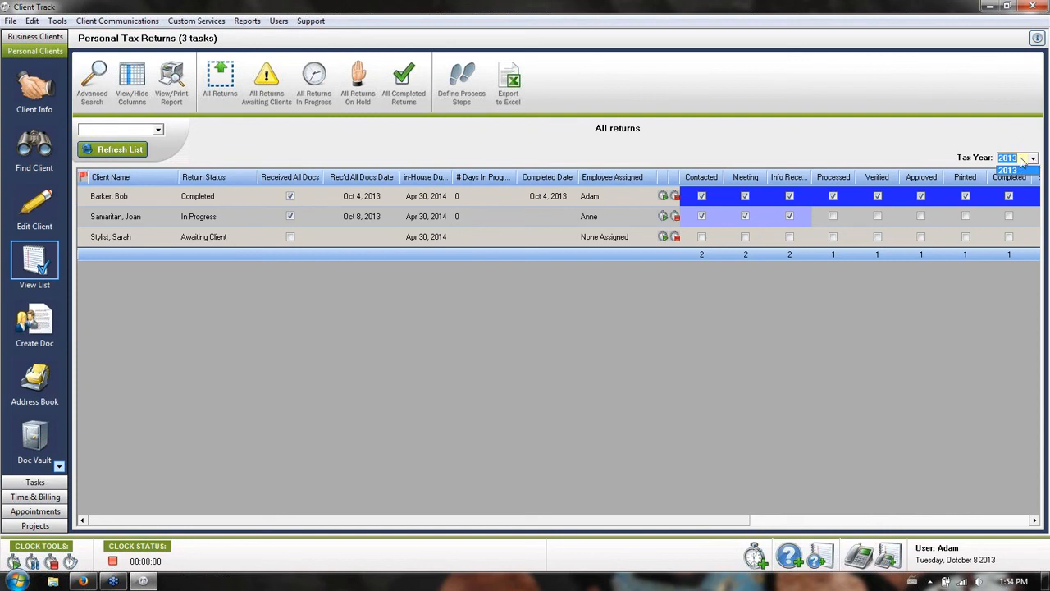
click(1032, 157)
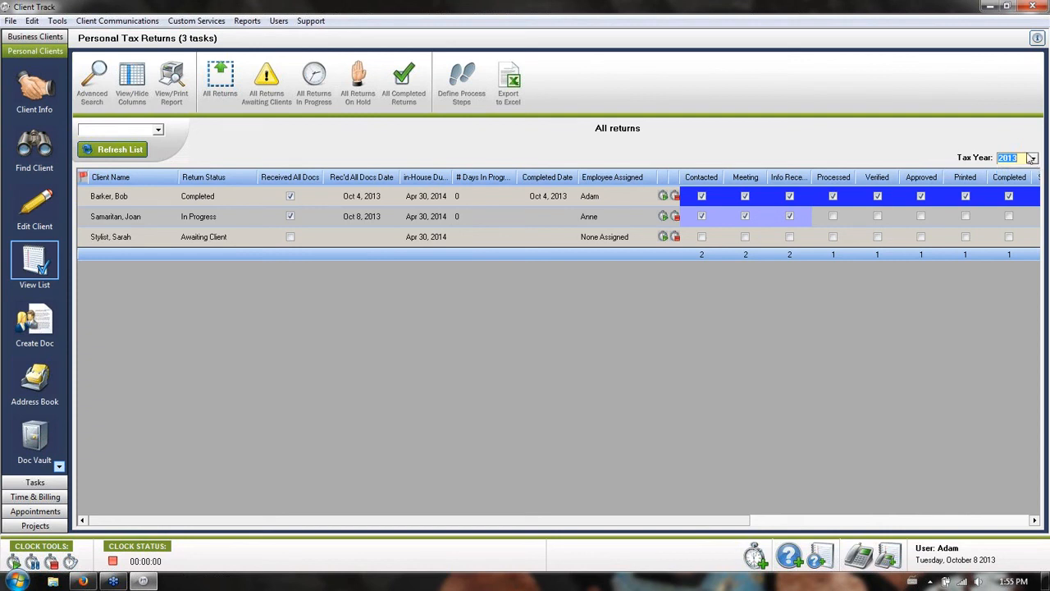
click(267, 80)
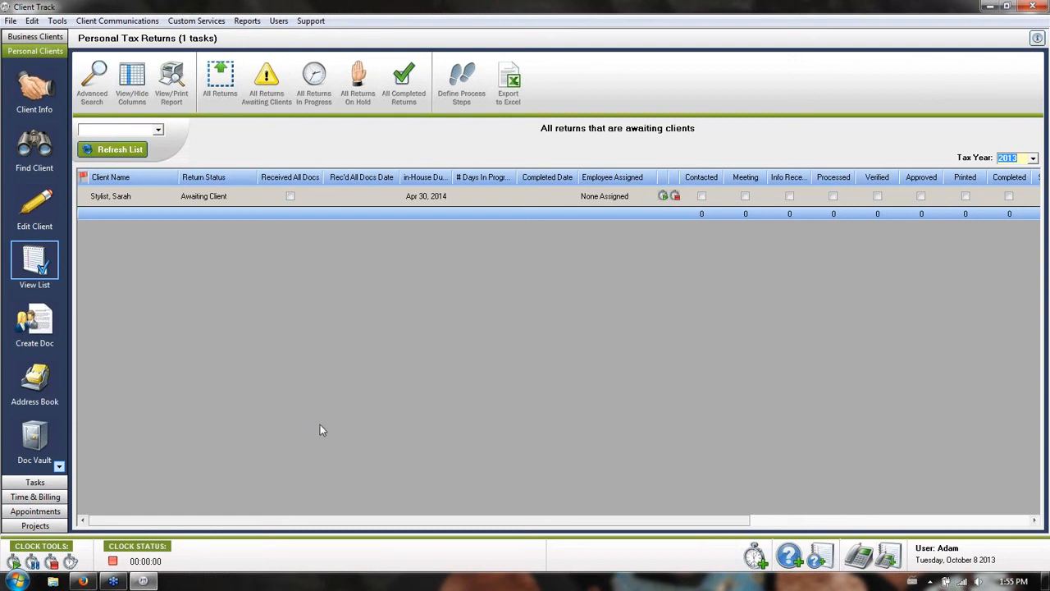
click(226, 81)
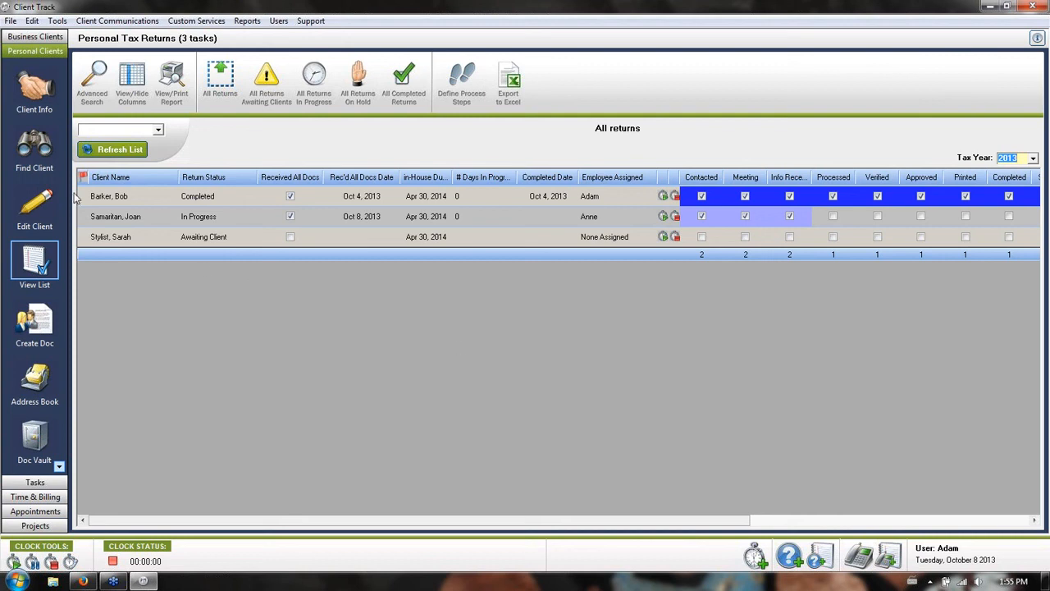
click(47, 150)
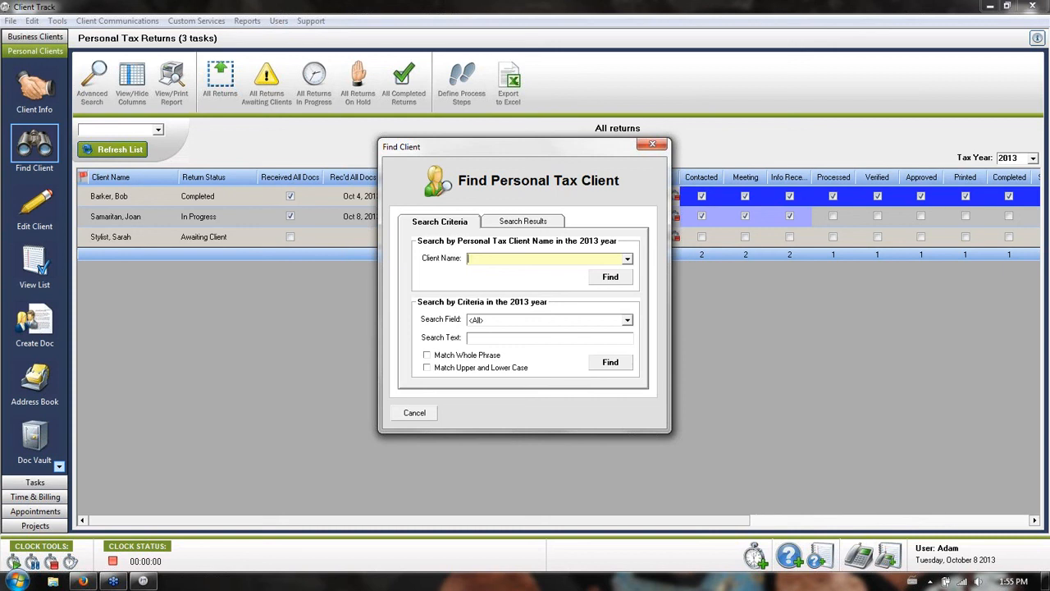
text(Barker, Bob)
click(428, 415)
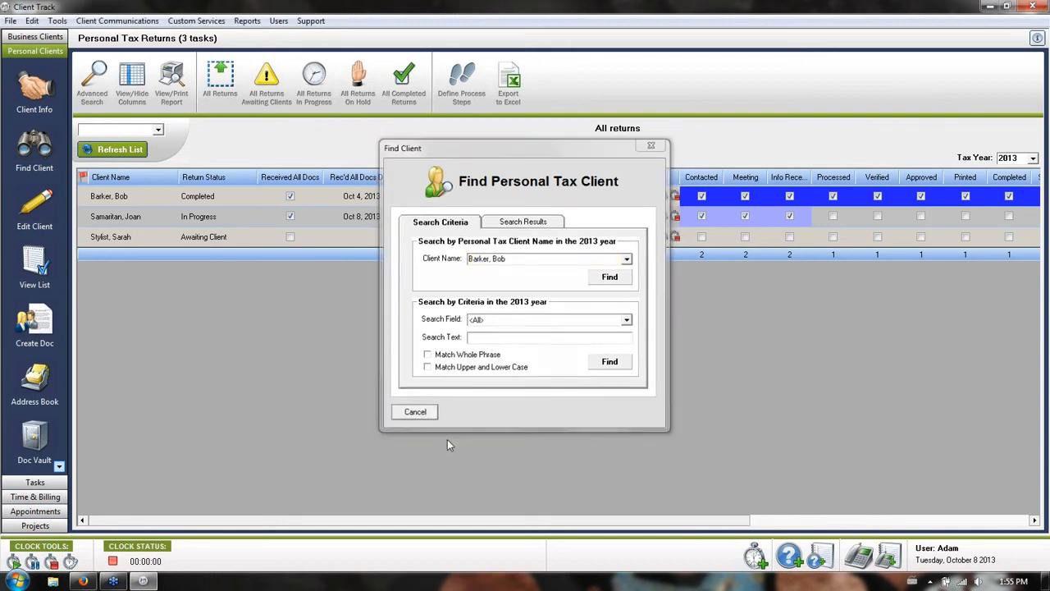